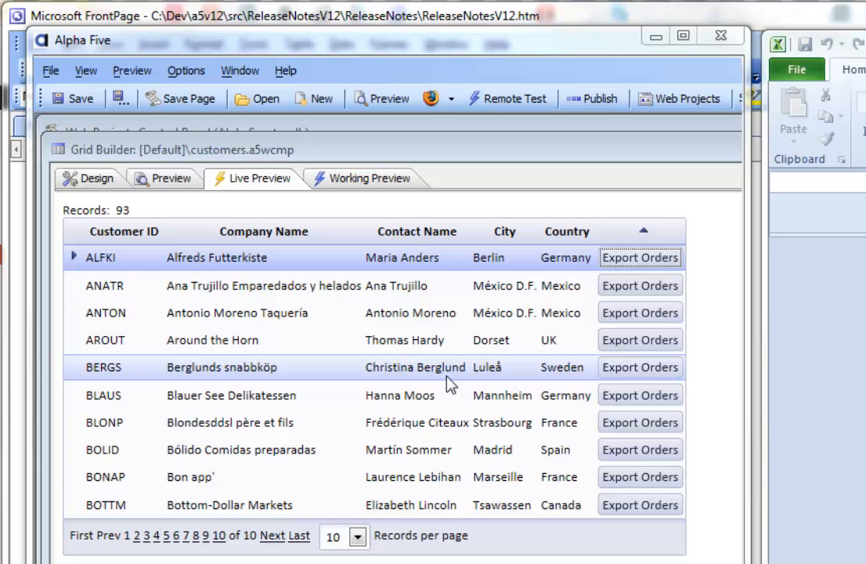
Export the orders of Berglunds snabbköp, opening nw_orders.xls in Excel with the ORDERDATE column fitted to its contents.
{"action": "left_click", "coordinate": [649, 374]}
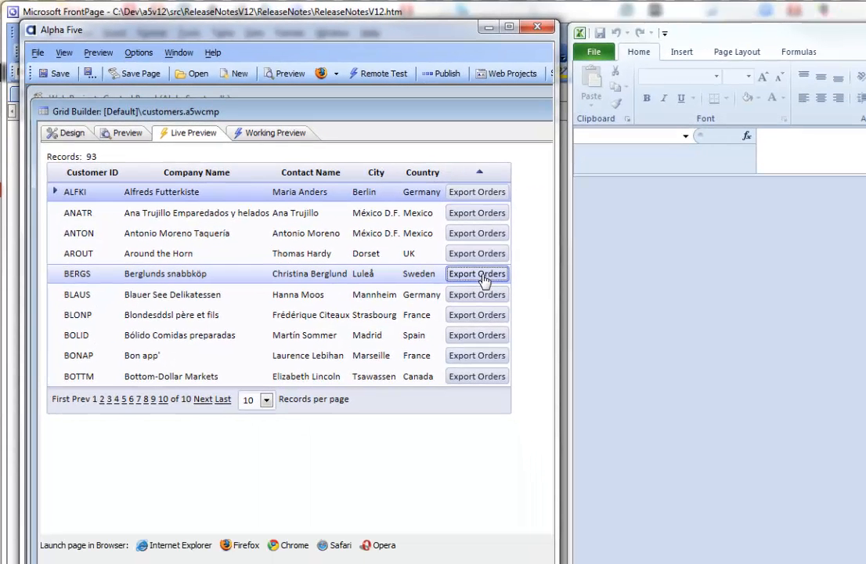
{"action": "left_click", "coordinate": [480, 274]}
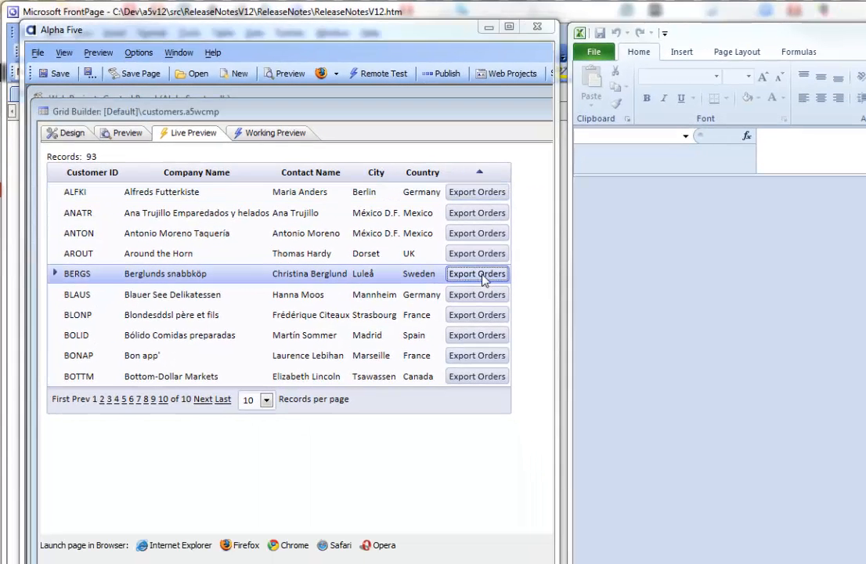
{"action": "left_click_drag", "start_coordinate": [607, 304], "coordinate": [436, 288]}
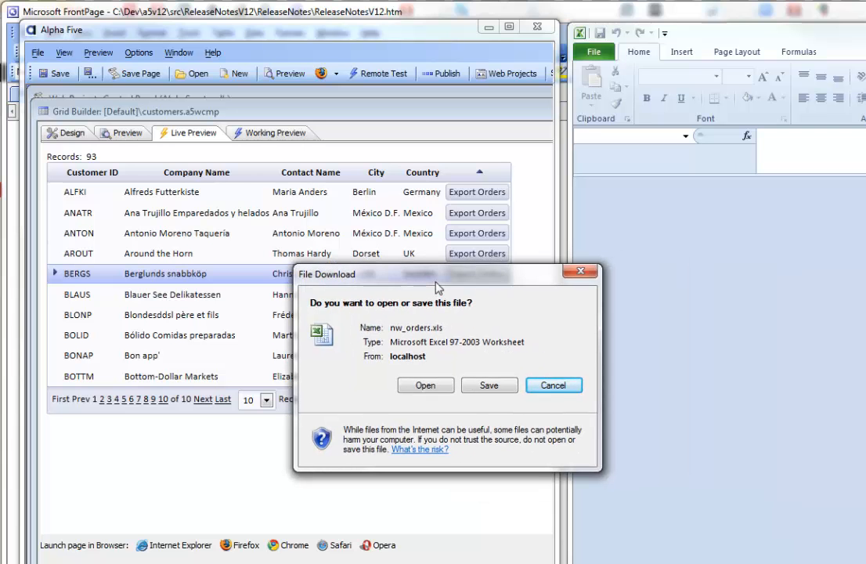
{"action": "left_click", "coordinate": [432, 388]}
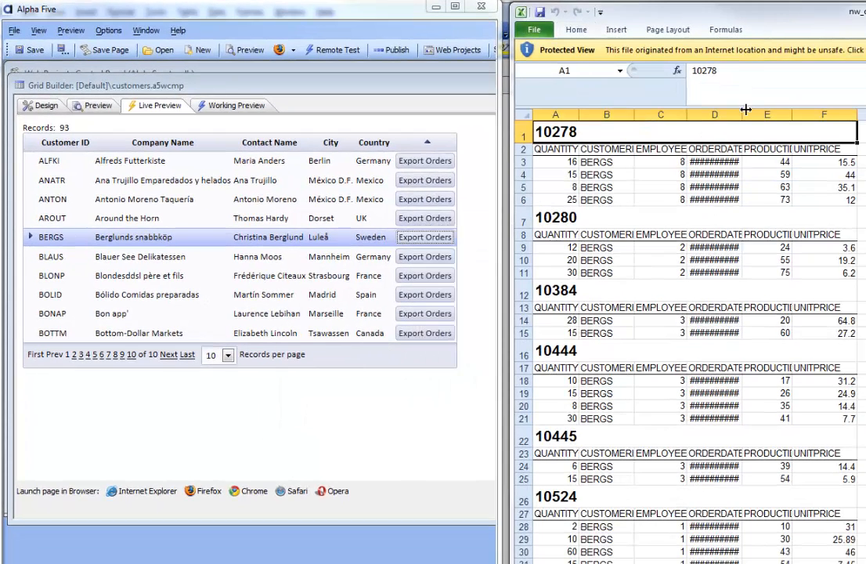
{"action": "double_click", "coordinate": [743, 114]}
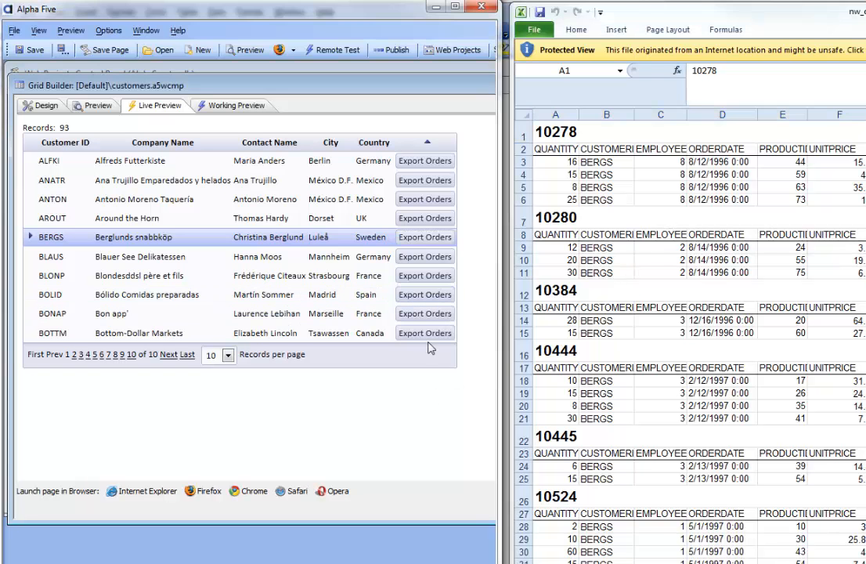
Try to export and open the orders of Bon app' while the earlier workbook is still open.
{"action": "left_click", "coordinate": [438, 319]}
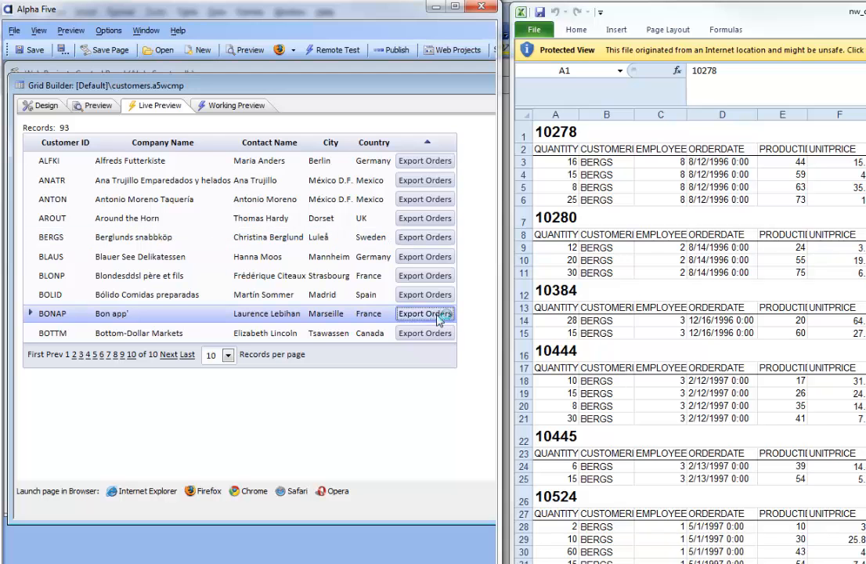
{"action": "left_click", "coordinate": [547, 355]}
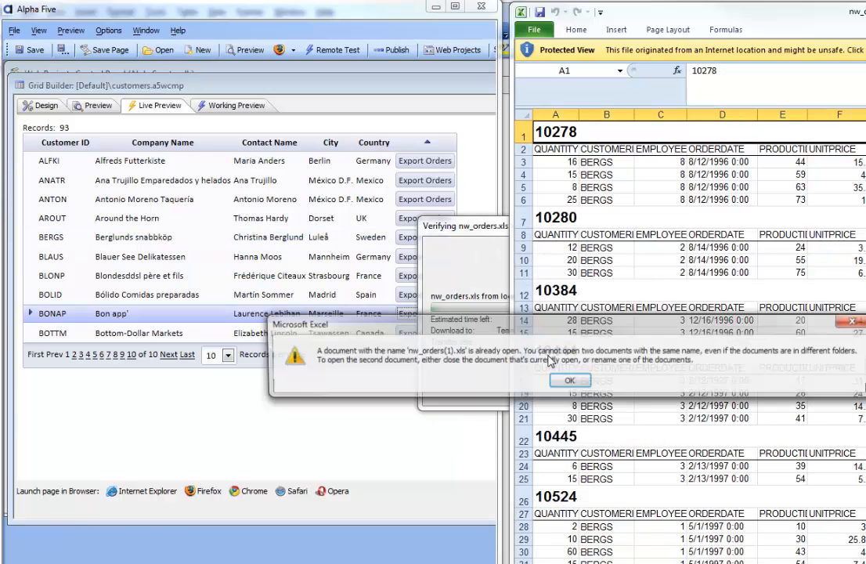
{"action": "left_click", "coordinate": [561, 380]}
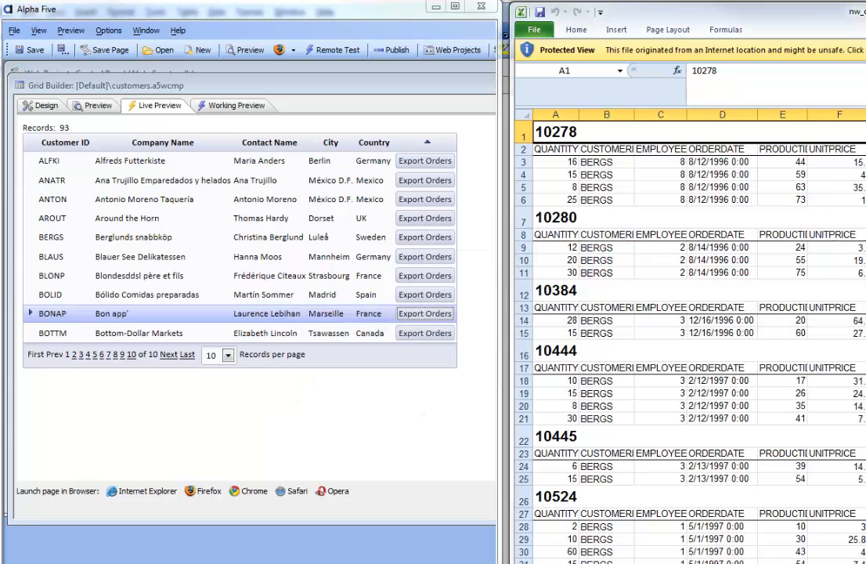
Close the open orders workbook and export the orders of Bon app' to Excel with the ORDERDATE column fitted to its contents.
{"action": "left_click", "coordinate": [534, 29]}
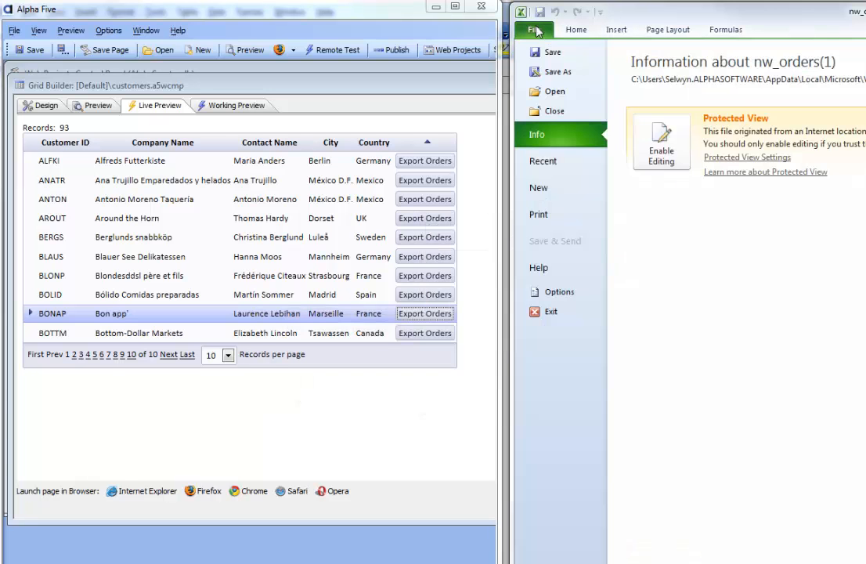
{"action": "left_click", "coordinate": [556, 111]}
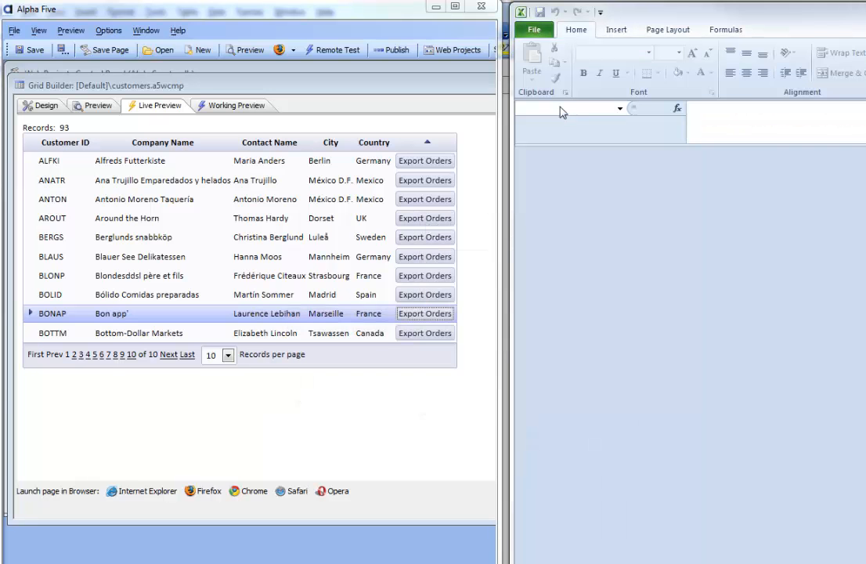
{"action": "left_click", "coordinate": [429, 315]}
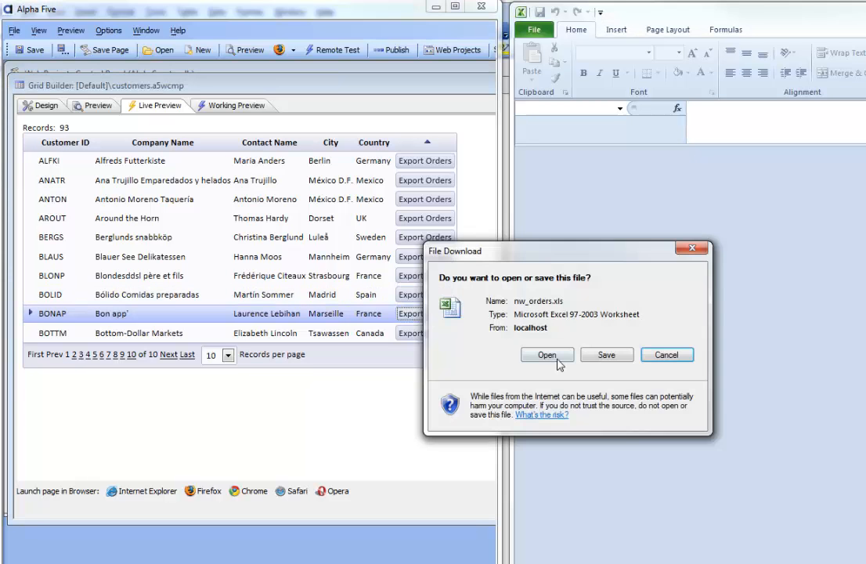
{"action": "left_click", "coordinate": [548, 355]}
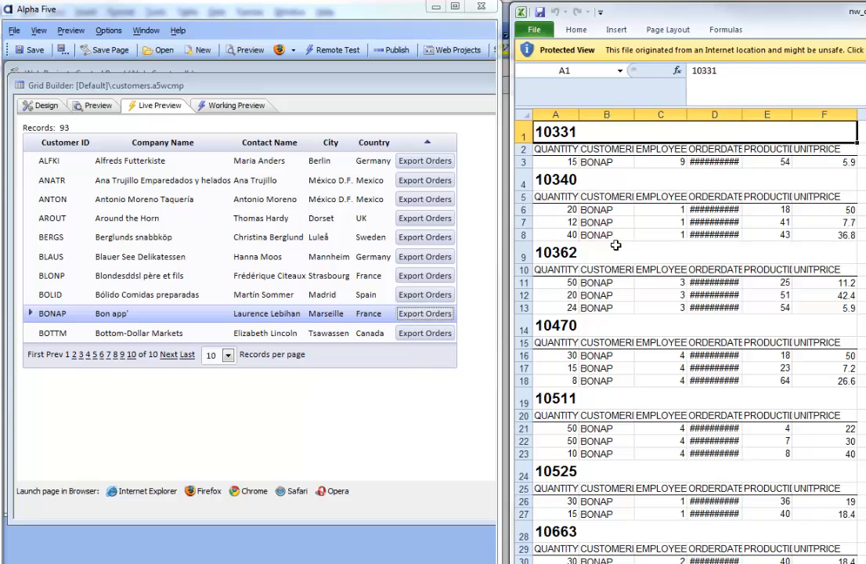
{"action": "double_click", "coordinate": [741, 115]}
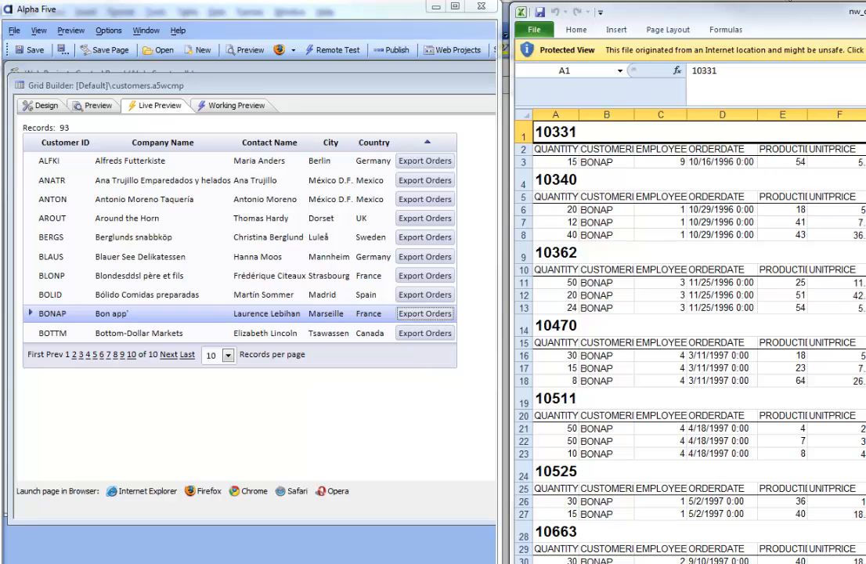
Move the Excel window out of the way and widen the Alpha Five window to show the customers grid's design.
{"action": "left_click_drag", "start_coordinate": [715, 15], "coordinate": [865, 17]}
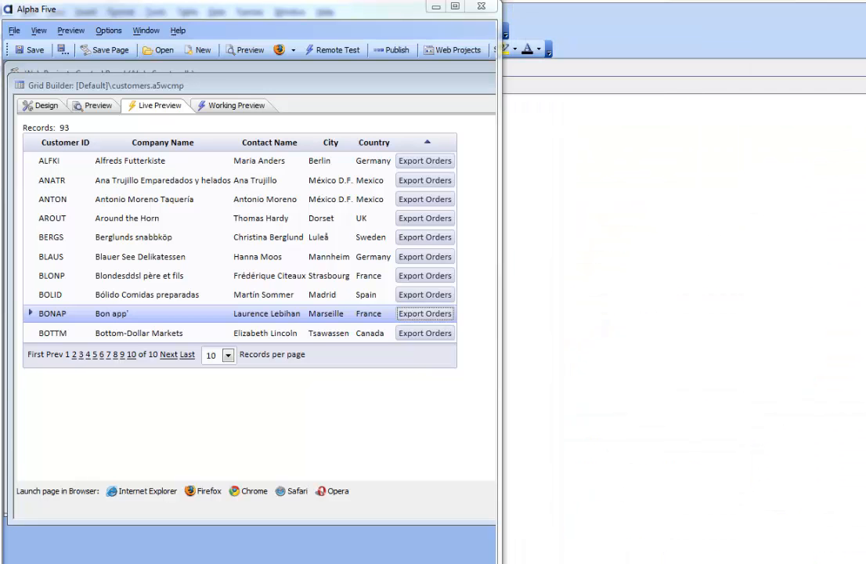
{"action": "left_click_drag", "start_coordinate": [499, 263], "coordinate": [819, 249]}
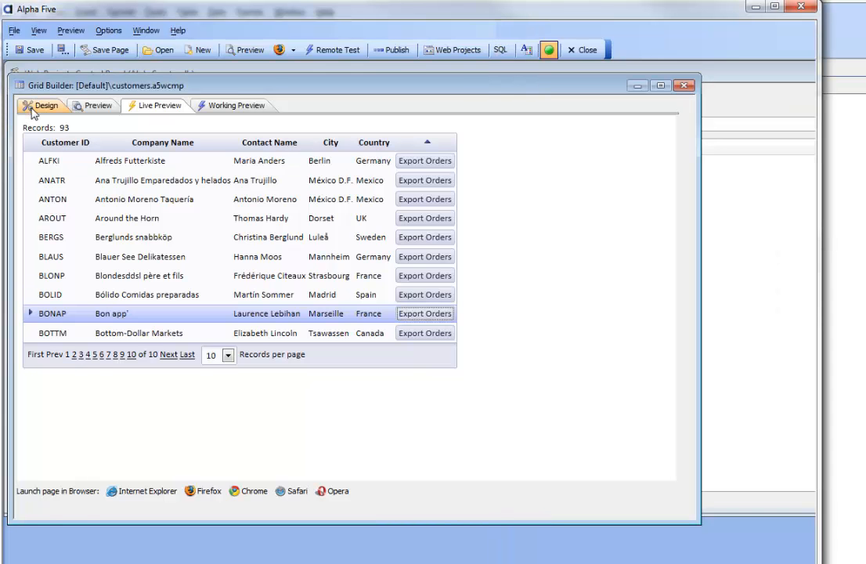
{"action": "left_click", "coordinate": [31, 107]}
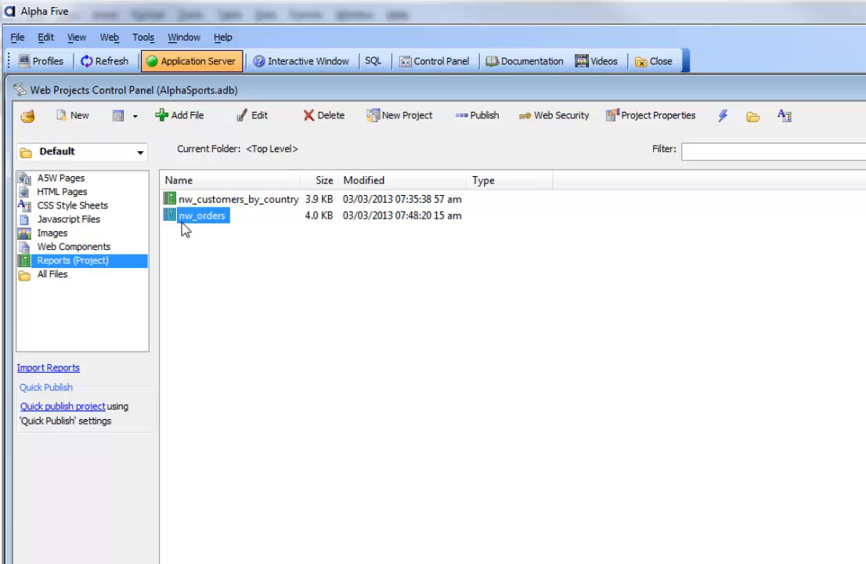
Examine the SQL data source definition of the nw_orders project report, including its SELECT statement, and close it.
{"action": "right_click", "coordinate": [184, 221]}
{"action": "mouse_move", "coordinate": [292, 252]}
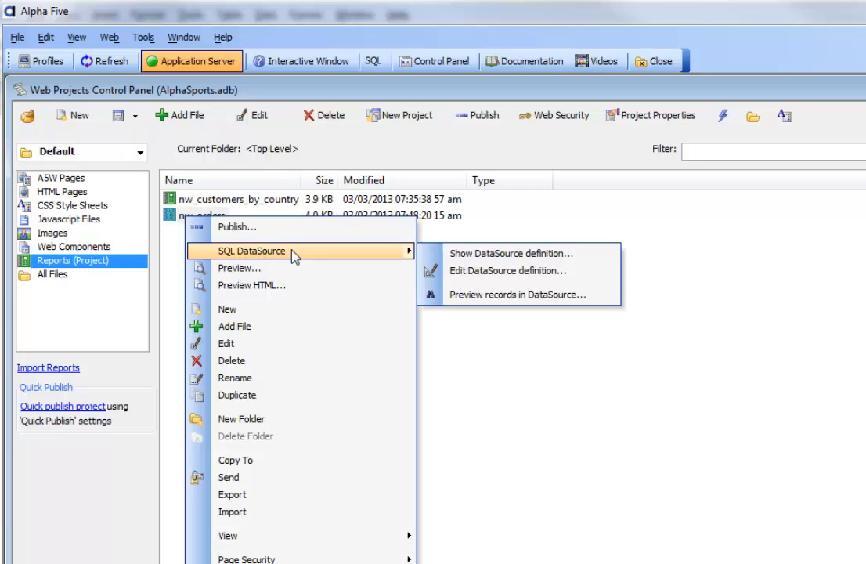
{"action": "left_click", "coordinate": [466, 258]}
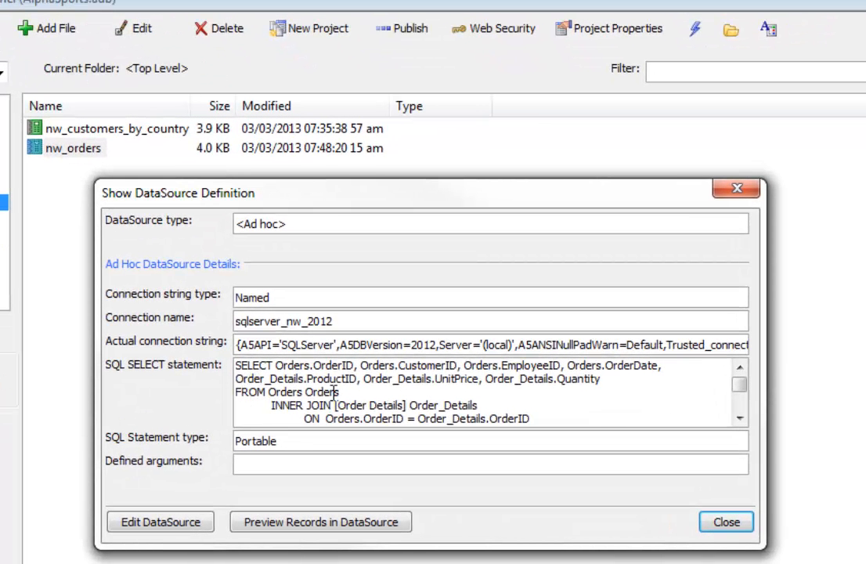
{"action": "scroll", "coordinate": [321, 389], "scroll_direction": "down", "scroll_amount": 1}
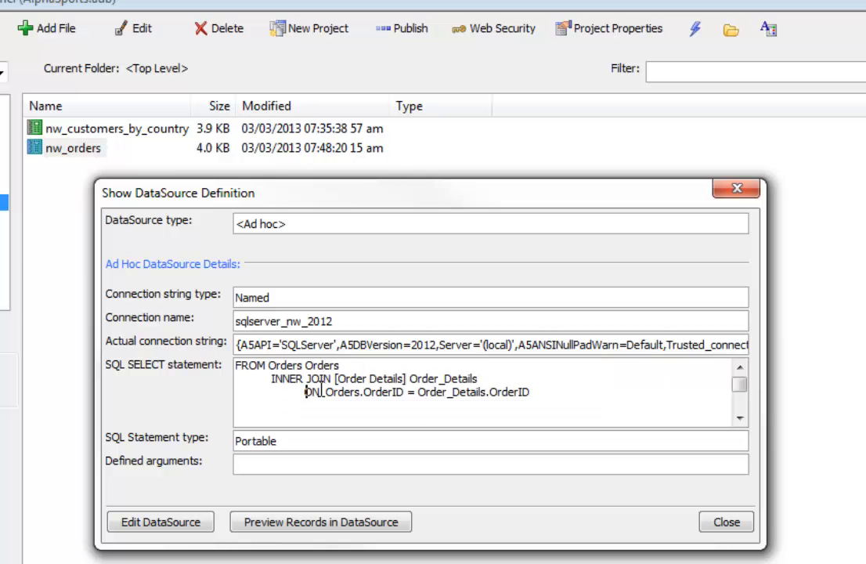
{"action": "scroll", "coordinate": [309, 391], "scroll_direction": "up", "scroll_amount": 1}
{"action": "scroll", "coordinate": [307, 392], "scroll_direction": "down", "scroll_amount": 1}
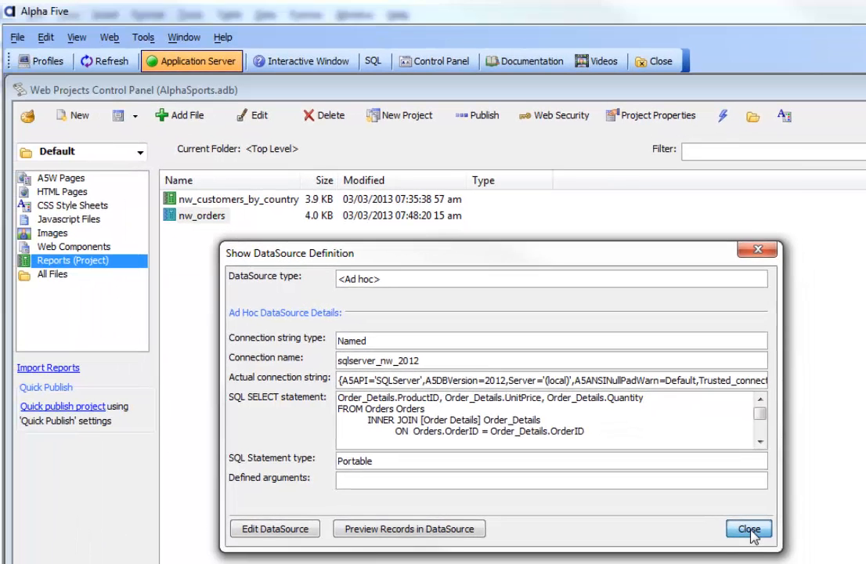
{"action": "left_click", "coordinate": [726, 522]}
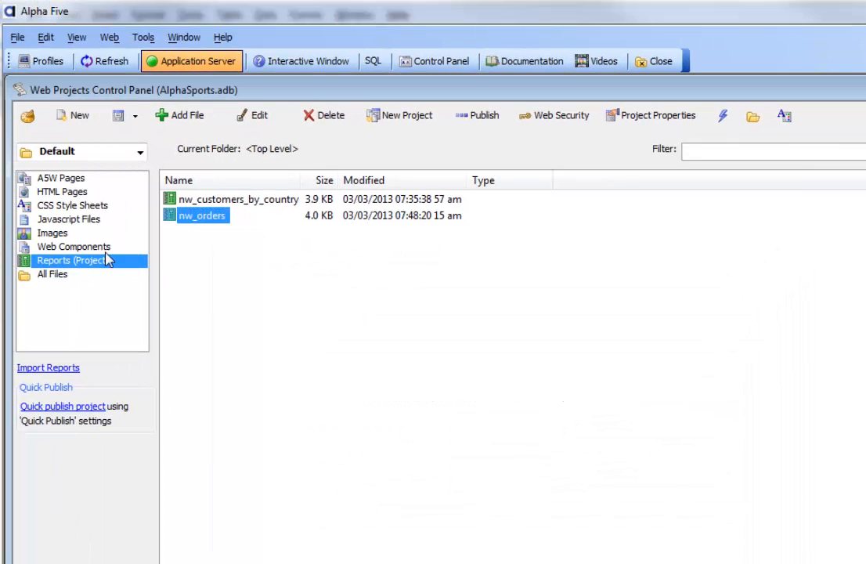
Open the nw_orders report for editing, review its grouping and preview, and close it.
{"action": "left_click", "coordinate": [256, 118]}
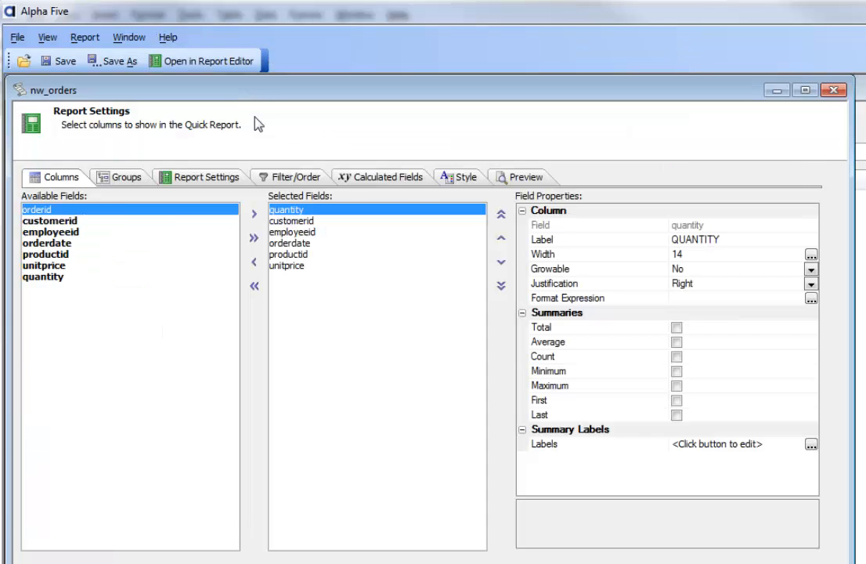
{"action": "left_click", "coordinate": [121, 179]}
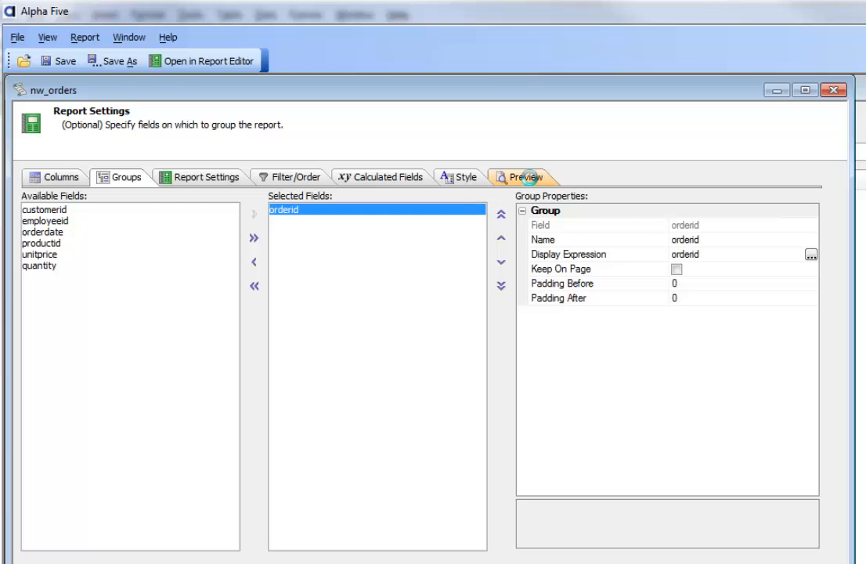
{"action": "left_click", "coordinate": [530, 178]}
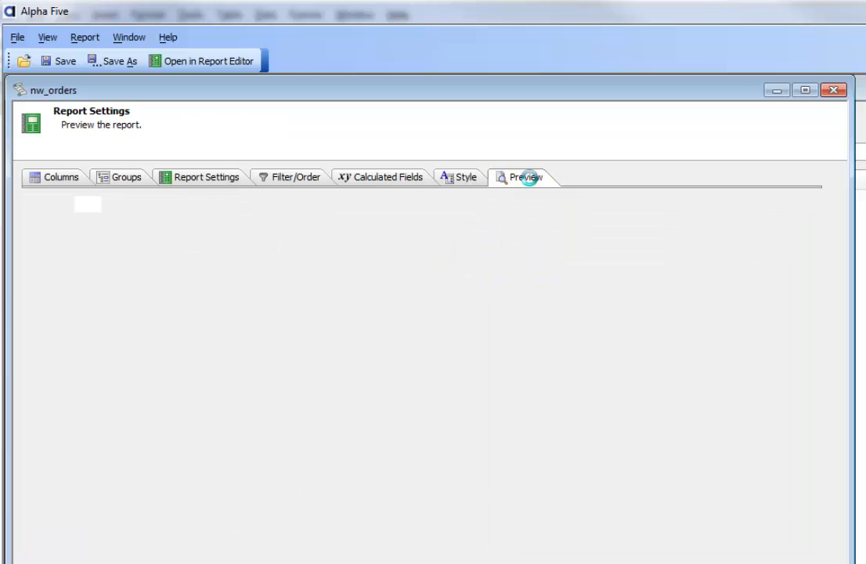
{"action": "left_click", "coordinate": [504, 311]}
{"action": "scroll", "coordinate": [350, 392], "scroll_direction": "up", "scroll_amount": 5}
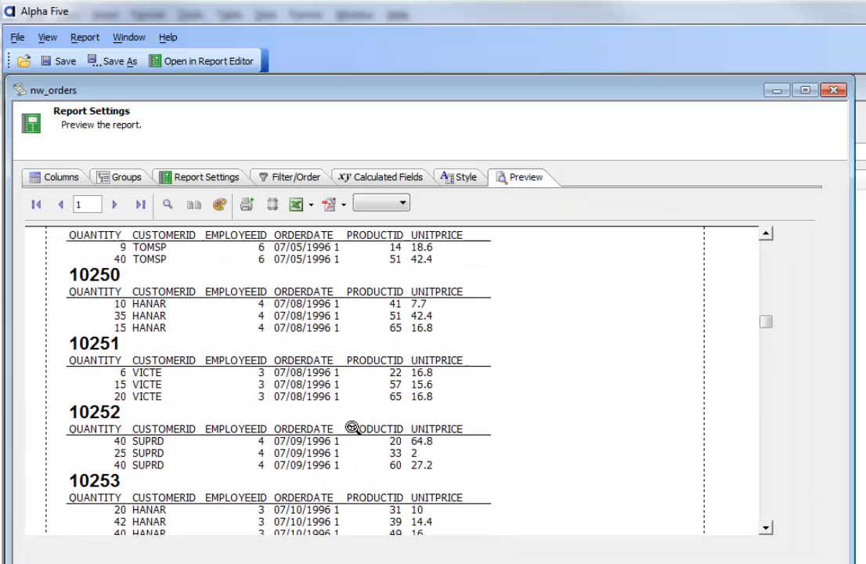
{"action": "left_click", "coordinate": [838, 92]}
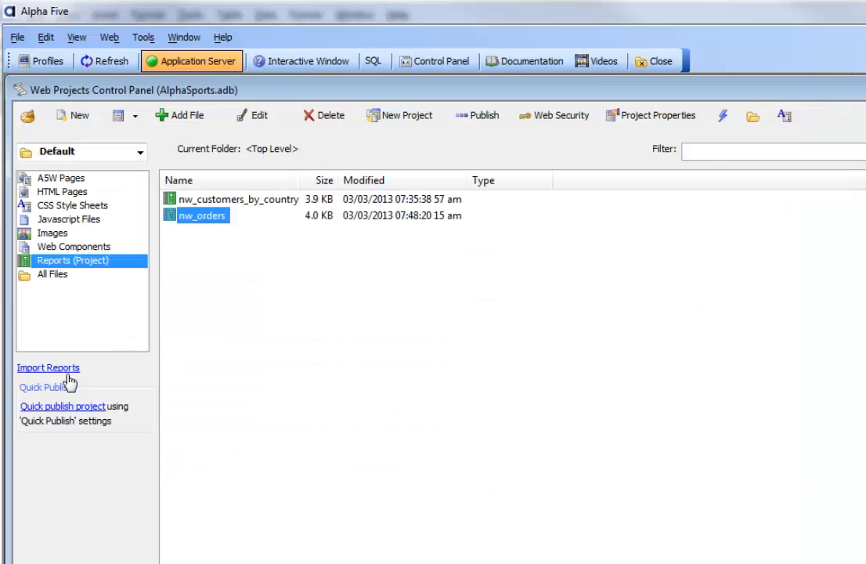
Close the ux1 component and open the customers grid from the project's web components.
{"action": "left_click", "coordinate": [270, 561]}
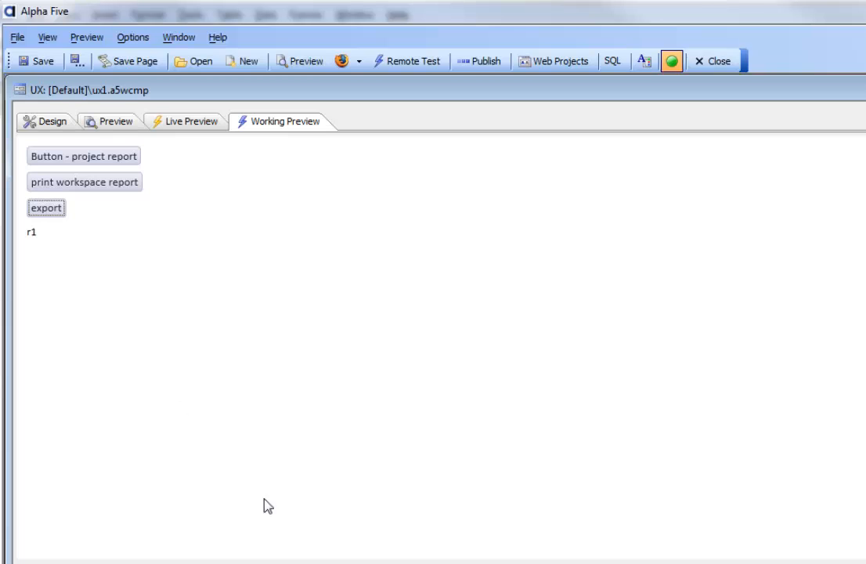
{"action": "left_click_drag", "start_coordinate": [142, 101], "coordinate": [177, 153]}
{"action": "left_click", "coordinate": [78, 155]}
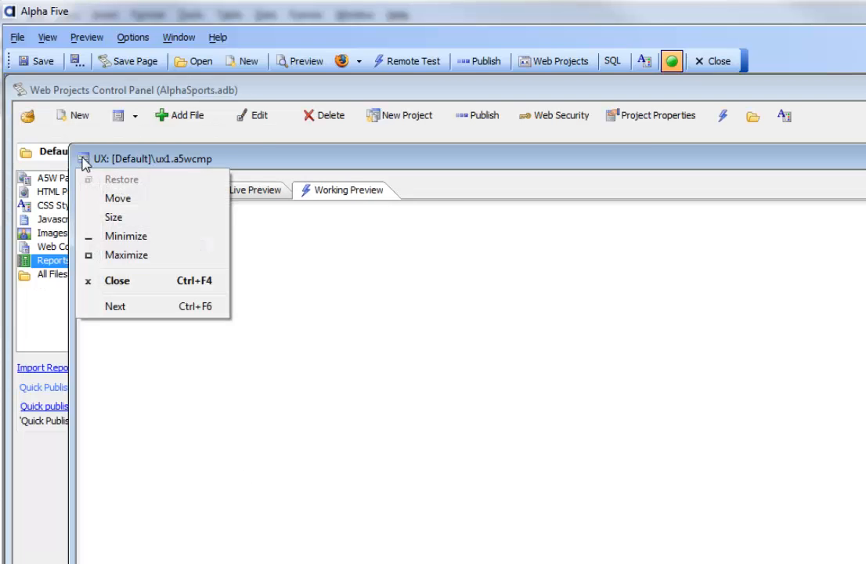
{"action": "left_click", "coordinate": [110, 280]}
{"action": "left_click", "coordinate": [55, 247]}
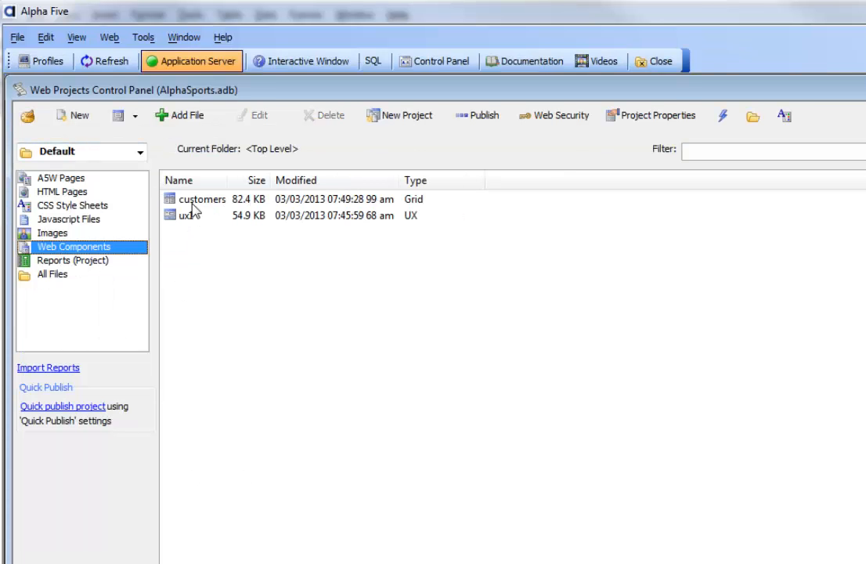
{"action": "double_click", "coordinate": [199, 200]}
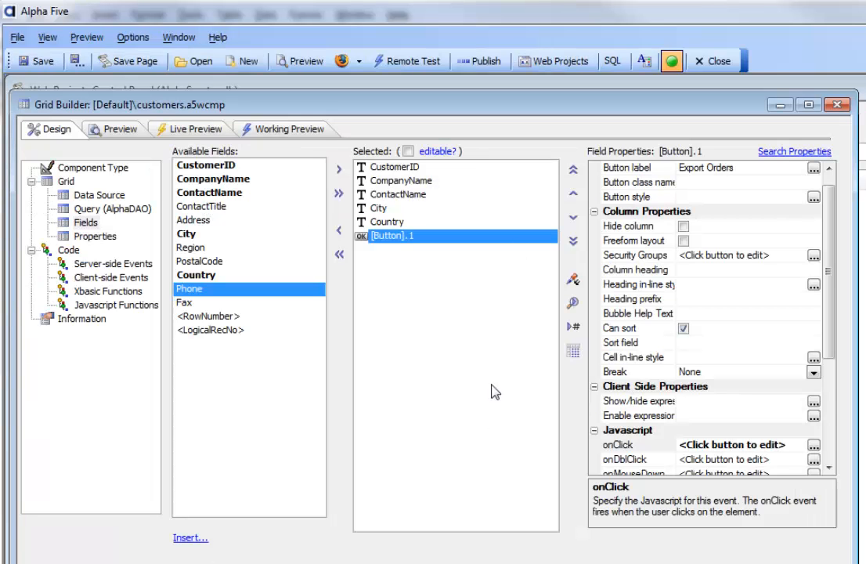
Open the Export Orders button's onClick event and filter the available new actions with "adv" to find the advanced export action.
{"action": "double_click", "coordinate": [627, 450]}
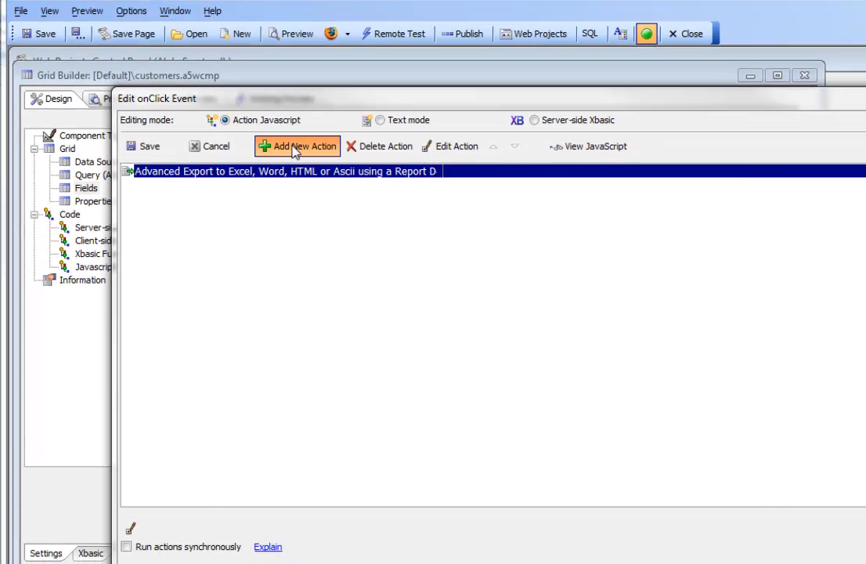
{"action": "left_click", "coordinate": [297, 148]}
{"action": "type", "text": "adv"}
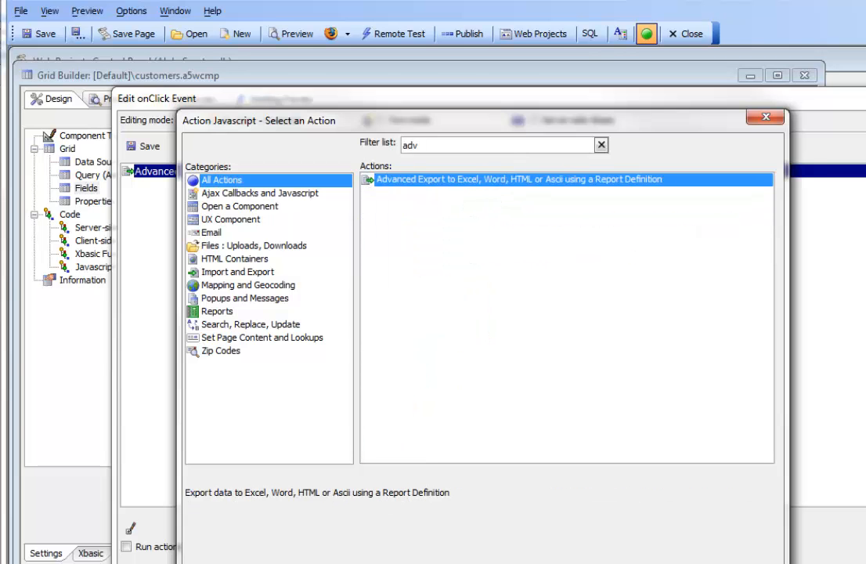
Open the existing Advanced Export action's definition and set its export type to Word.
{"action": "left_click", "coordinate": [459, 147]}
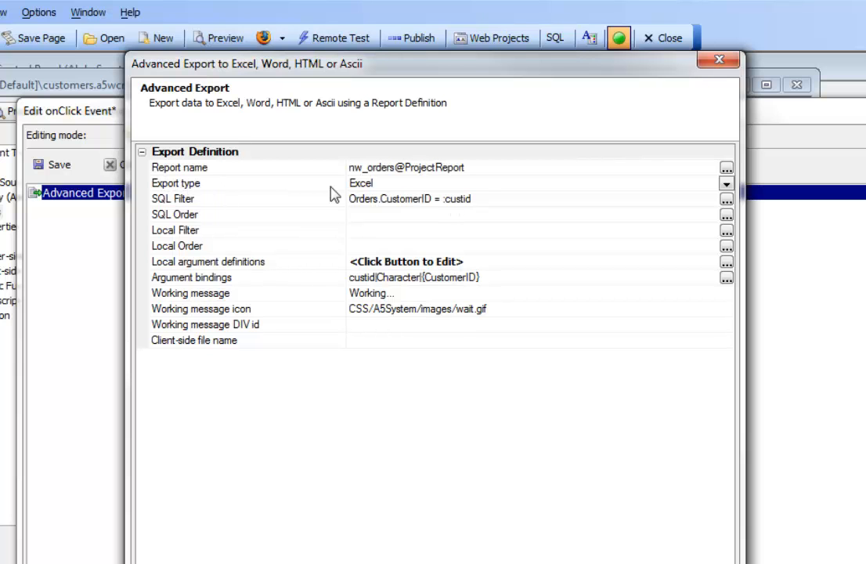
{"action": "left_click", "coordinate": [291, 187]}
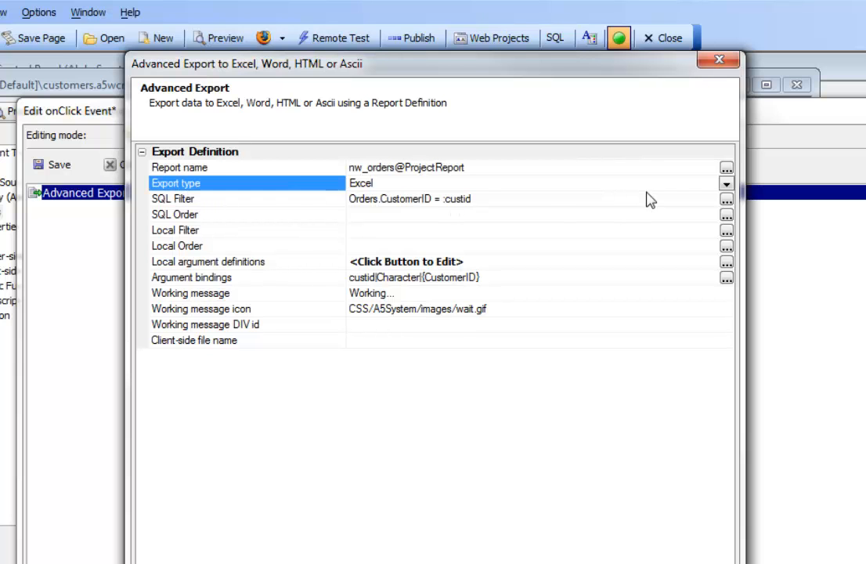
{"action": "left_click", "coordinate": [725, 184]}
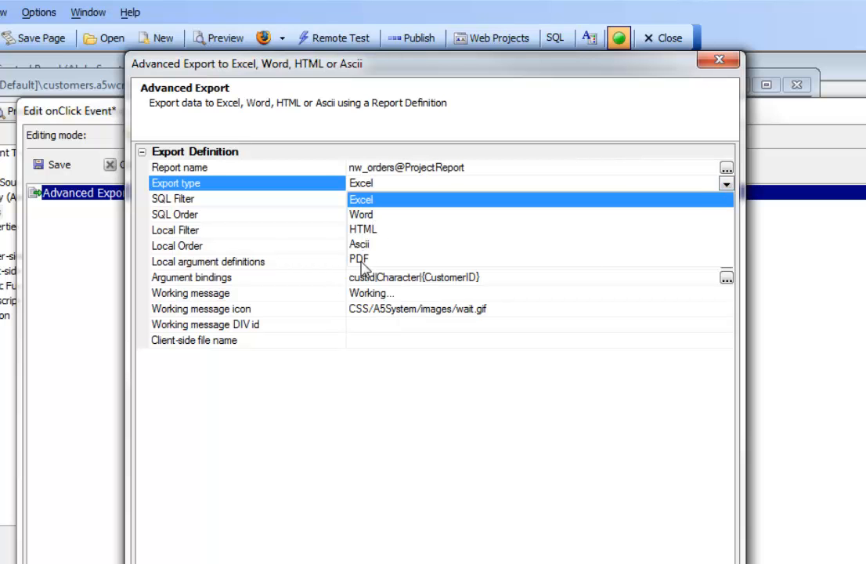
{"action": "left_click", "coordinate": [363, 218]}
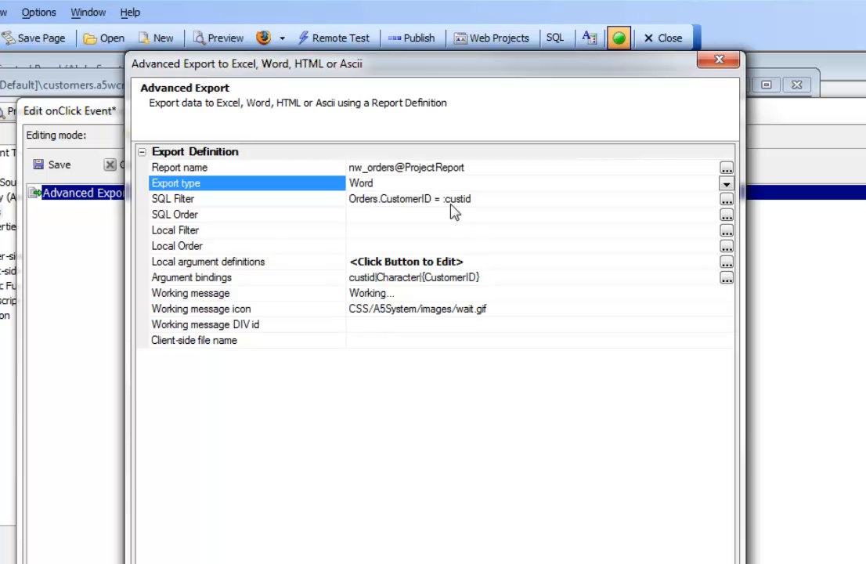
Open the export's SQL filter definition and review how the custid argument is defined.
{"action": "double_click", "coordinate": [415, 202]}
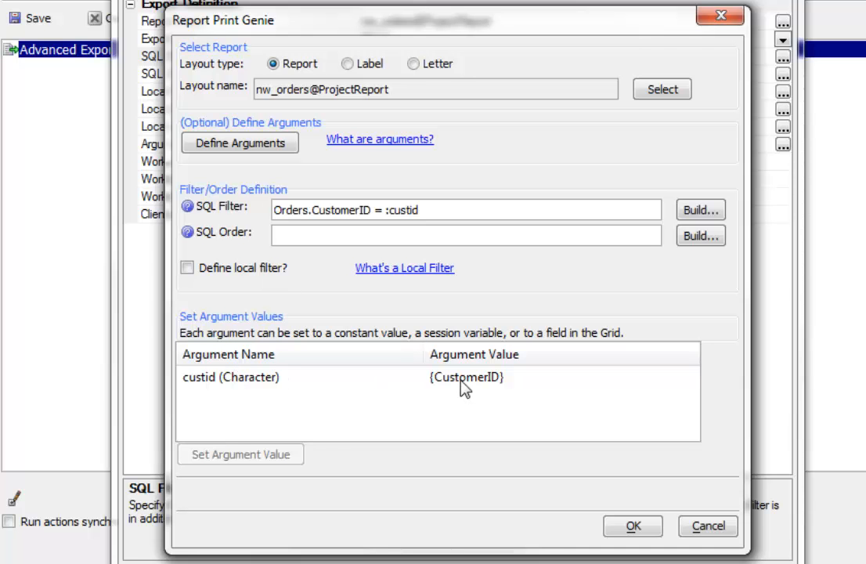
{"action": "left_click", "coordinate": [249, 144]}
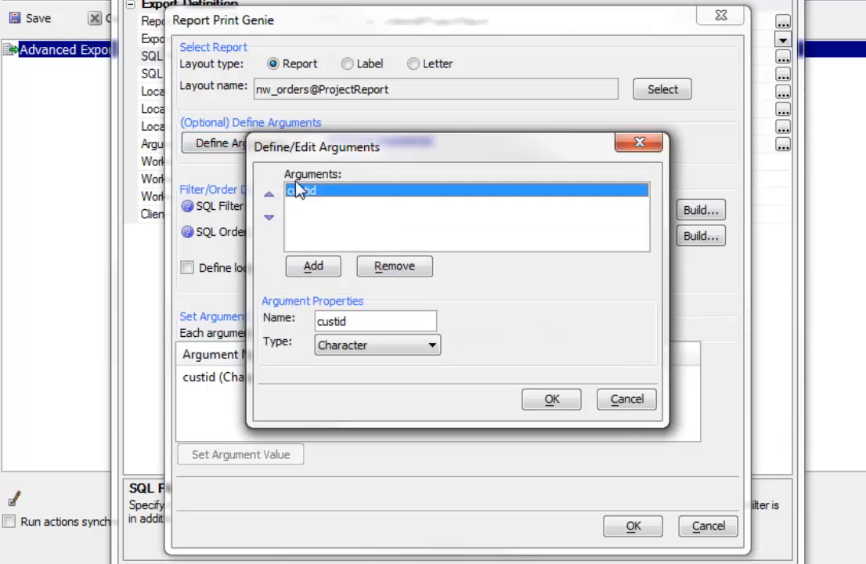
{"action": "left_click", "coordinate": [636, 400]}
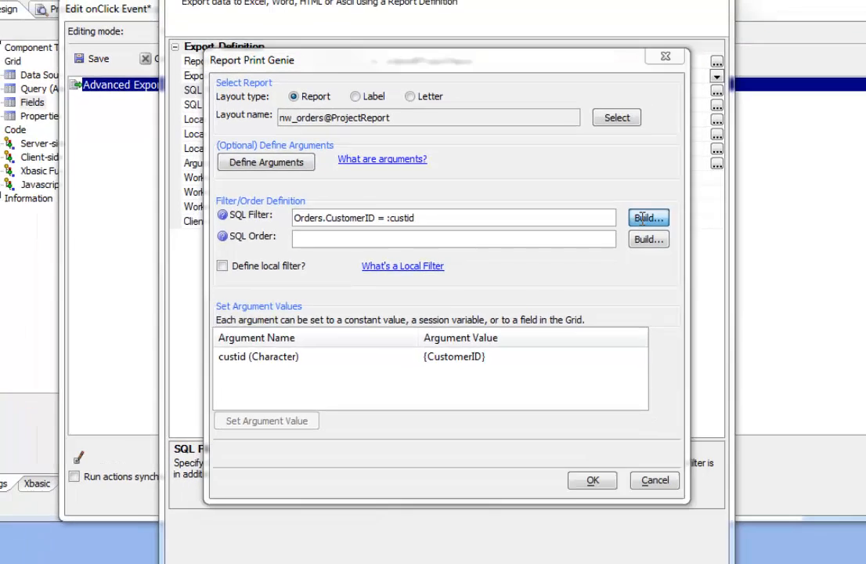
Review the SQL filter in its builder, including the arguments available for insertion, check the custid argument's value binding, and close the report genie.
{"action": "left_click", "coordinate": [675, 216]}
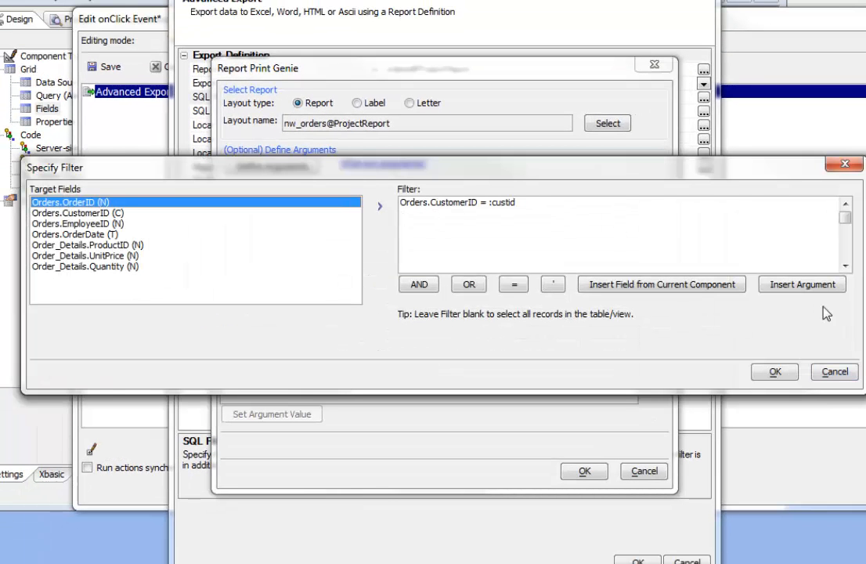
{"action": "left_click", "coordinate": [807, 287]}
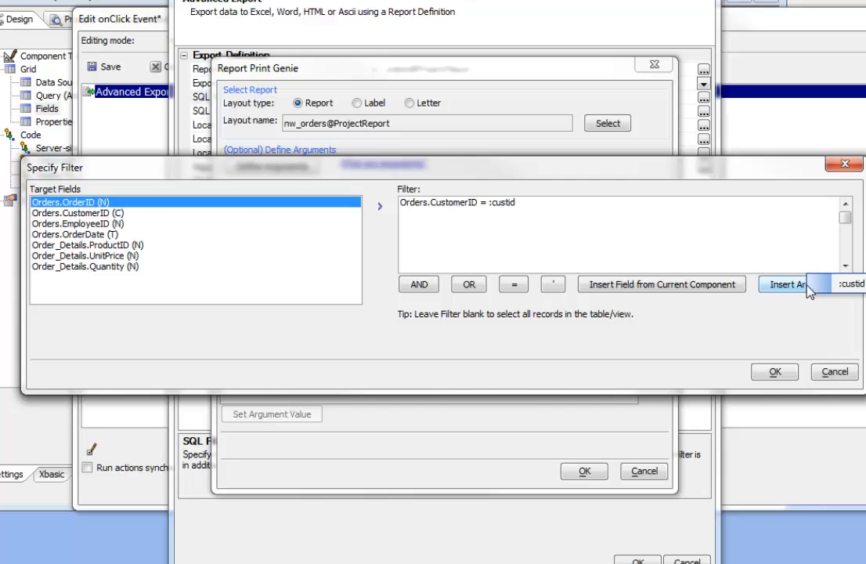
{"action": "left_click", "coordinate": [848, 375]}
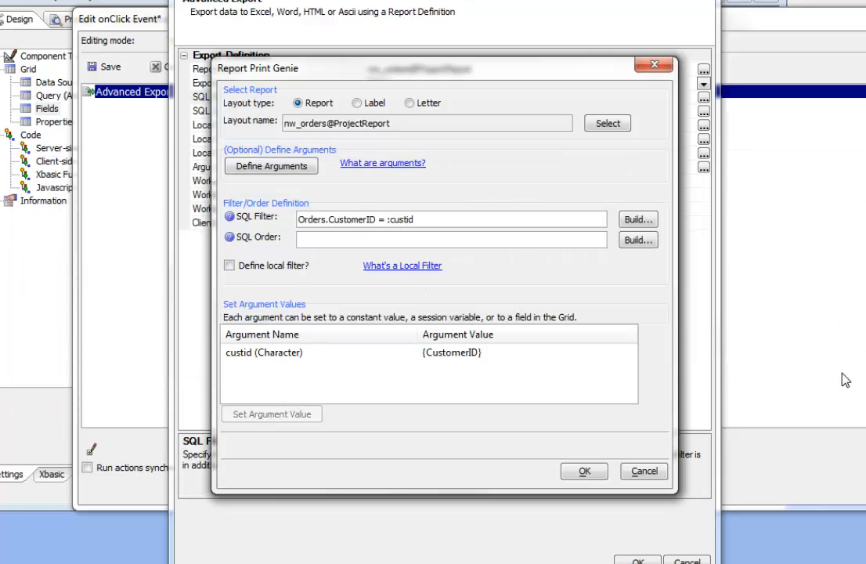
{"action": "left_click", "coordinate": [266, 354]}
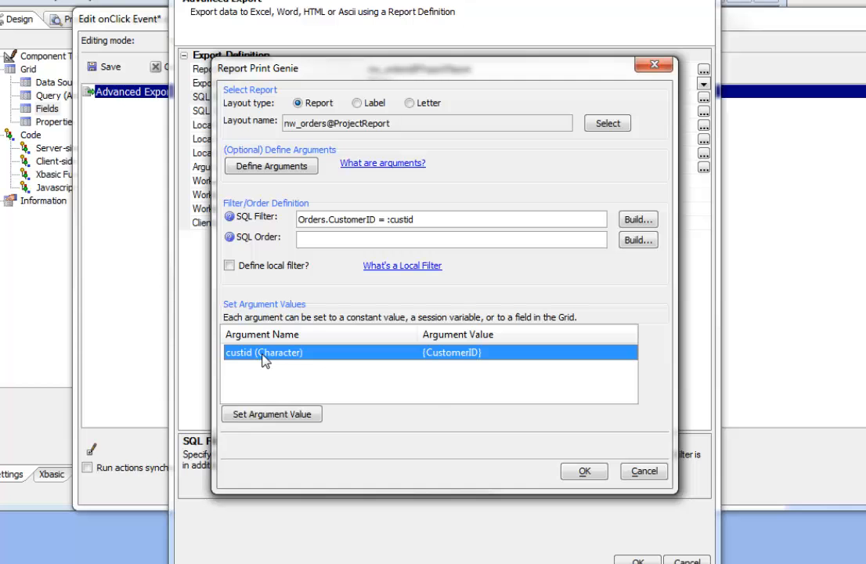
{"action": "left_click", "coordinate": [580, 473]}
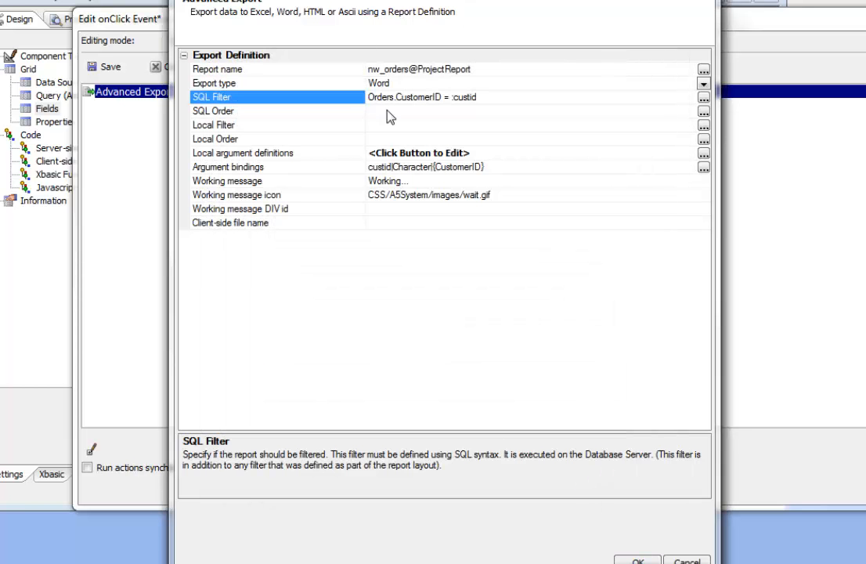
Accept the Advanced Export definition, then save the onClick event and the customers grid.
{"action": "left_click", "coordinate": [635, 561]}
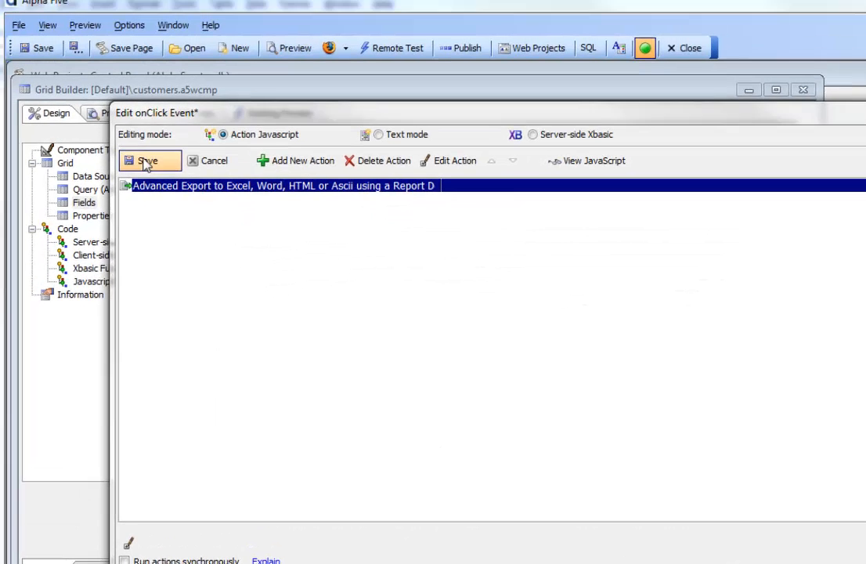
{"action": "left_click", "coordinate": [106, 67]}
{"action": "left_click", "coordinate": [42, 58]}
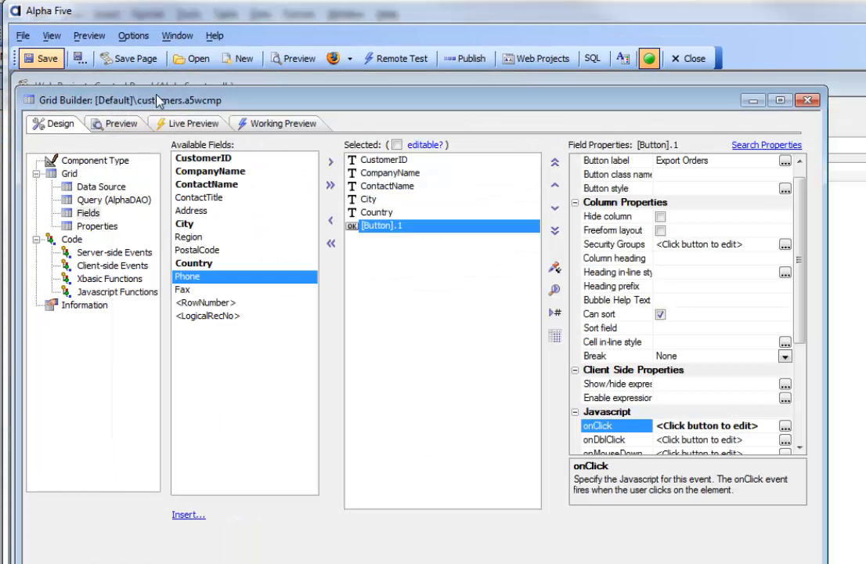
Run the grid in Working Preview and export the orders of the customer in the third row to a Word document.
{"action": "left_click", "coordinate": [258, 128]}
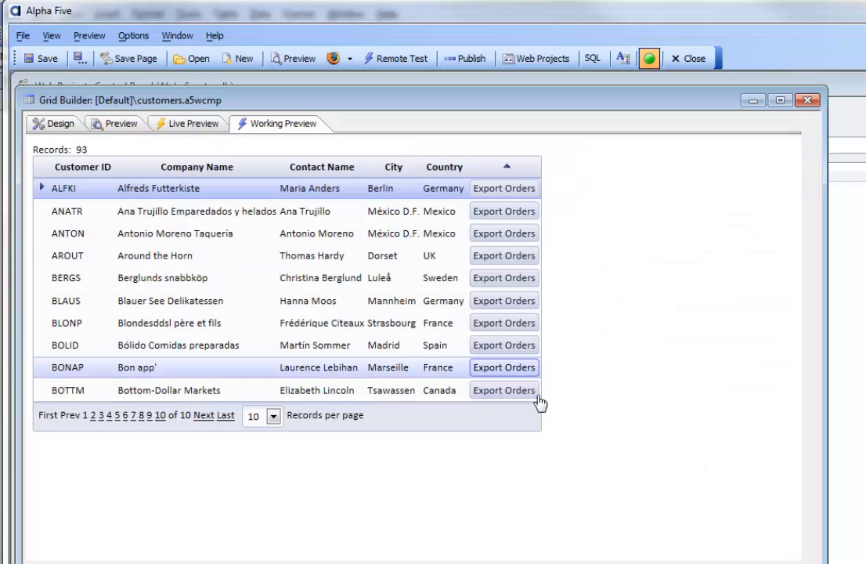
{"action": "left_click", "coordinate": [511, 235]}
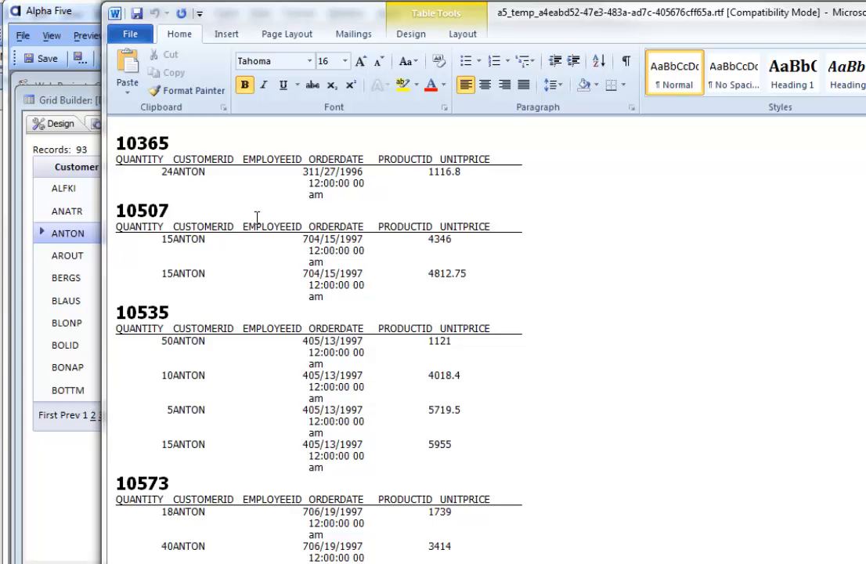
{"action": "left_click", "coordinate": [346, 196]}
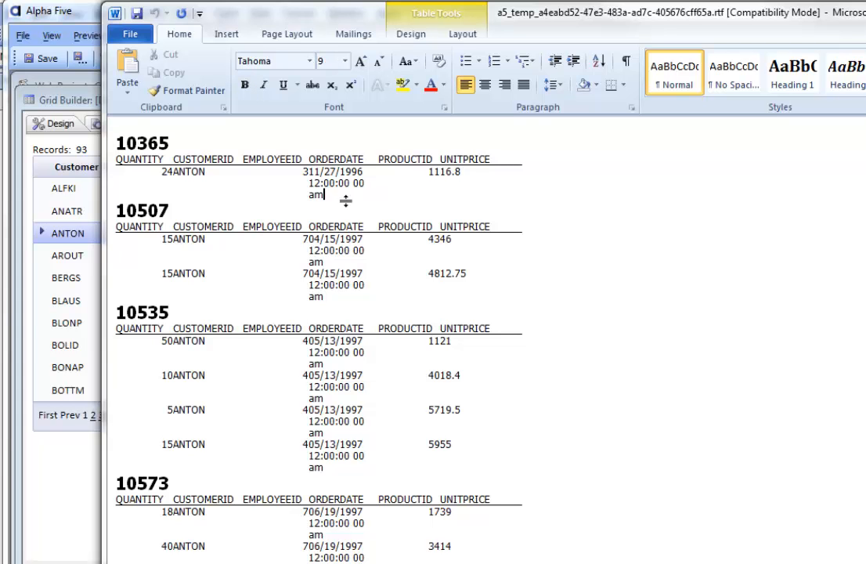